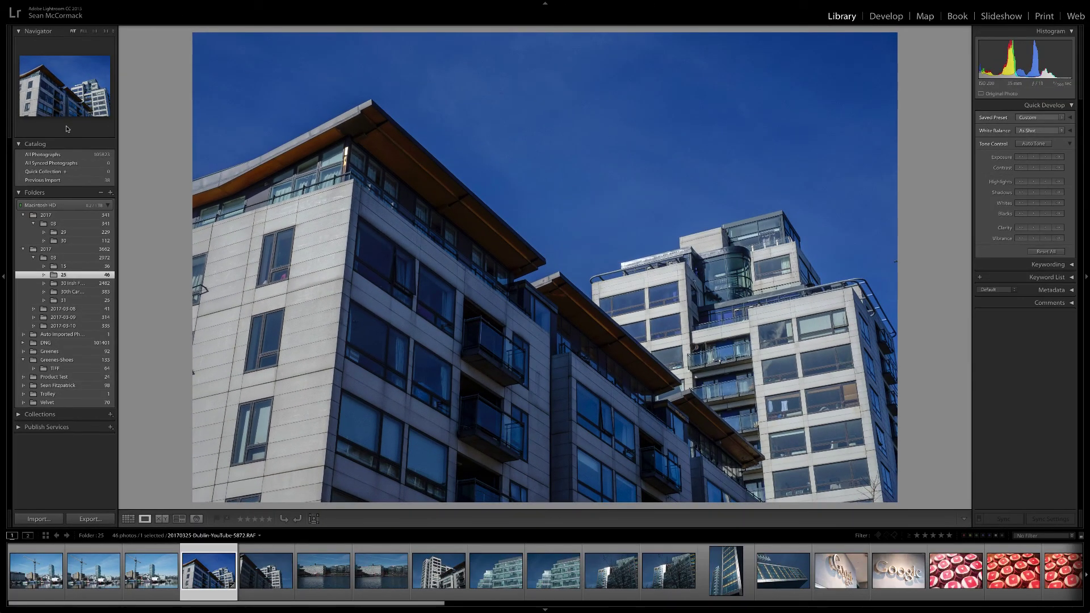
Visit the Develop, Map and Book modules, then return to the Library module.
left_click(889, 20)
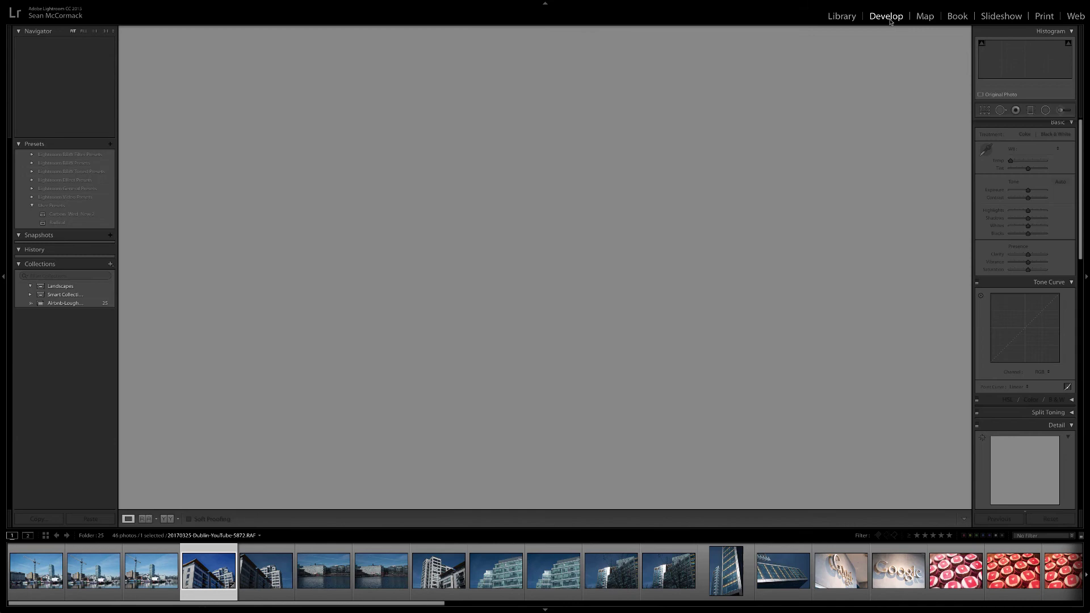
left_click(925, 17)
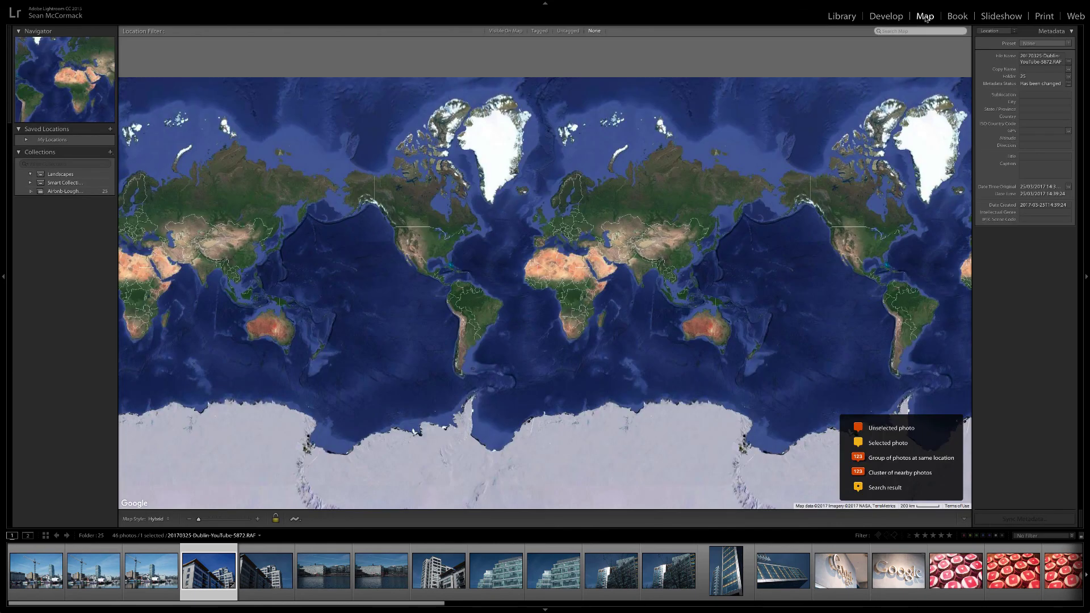
left_click(955, 18)
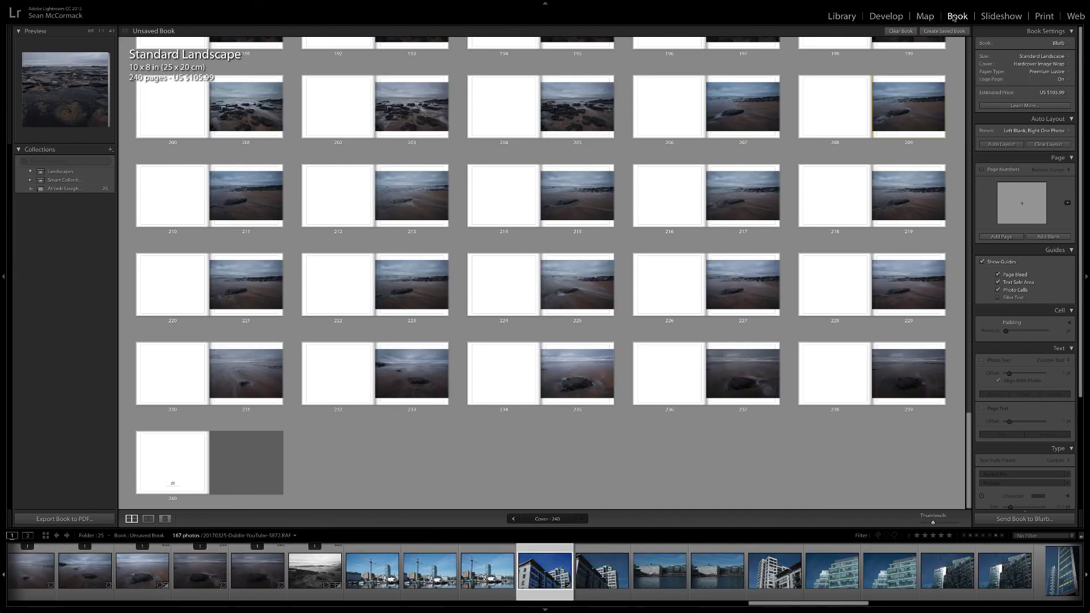
left_click(843, 20)
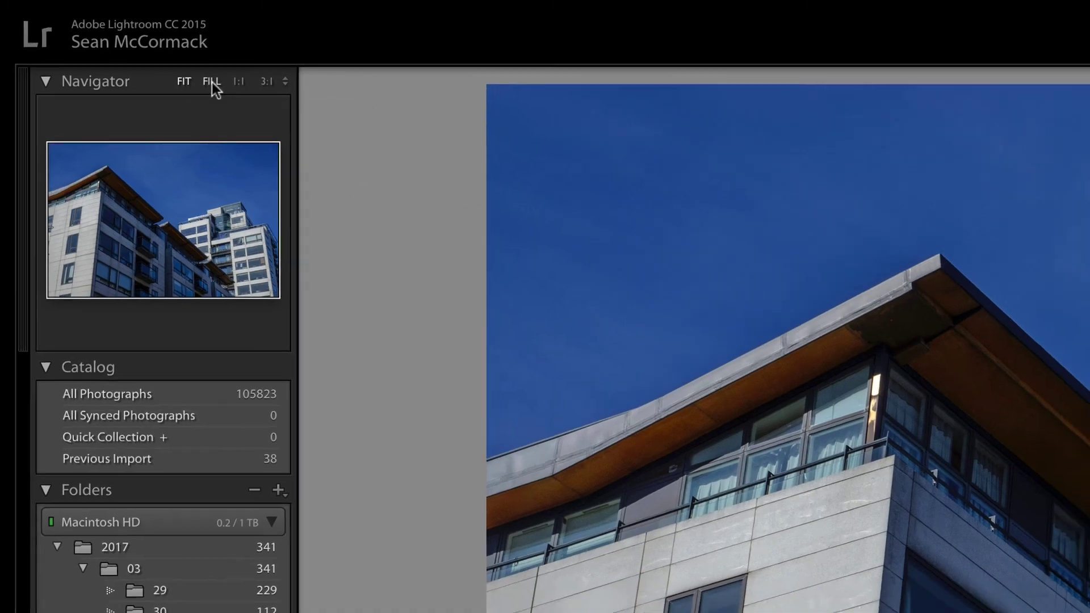
Zoom the photo to Fill, then 3:1 panned upward, then 1:1 panned across the buildings.
left_click(222, 86)
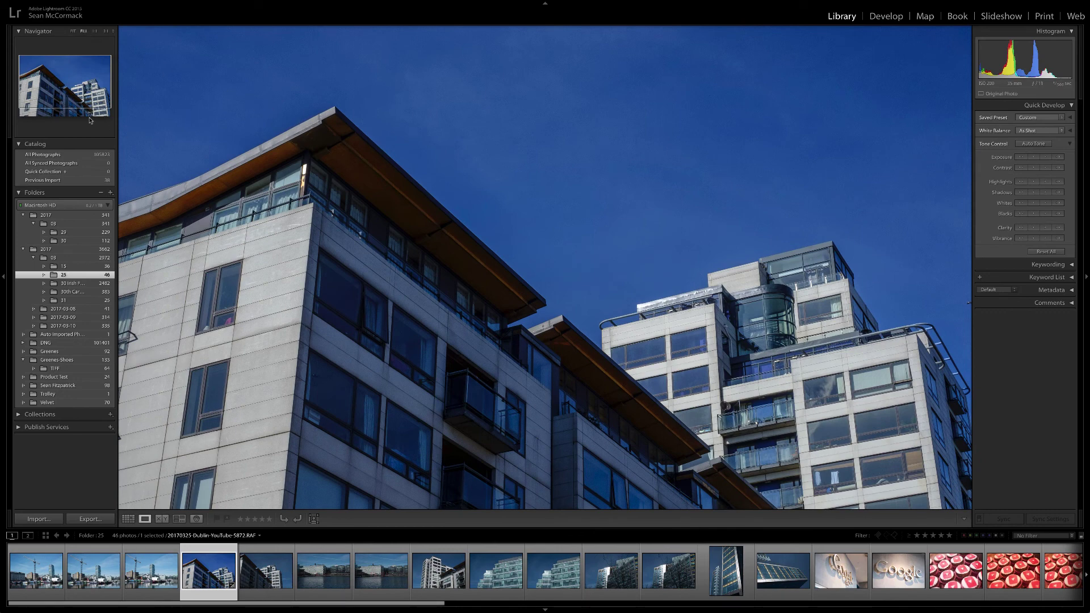
left_click(68, 90)
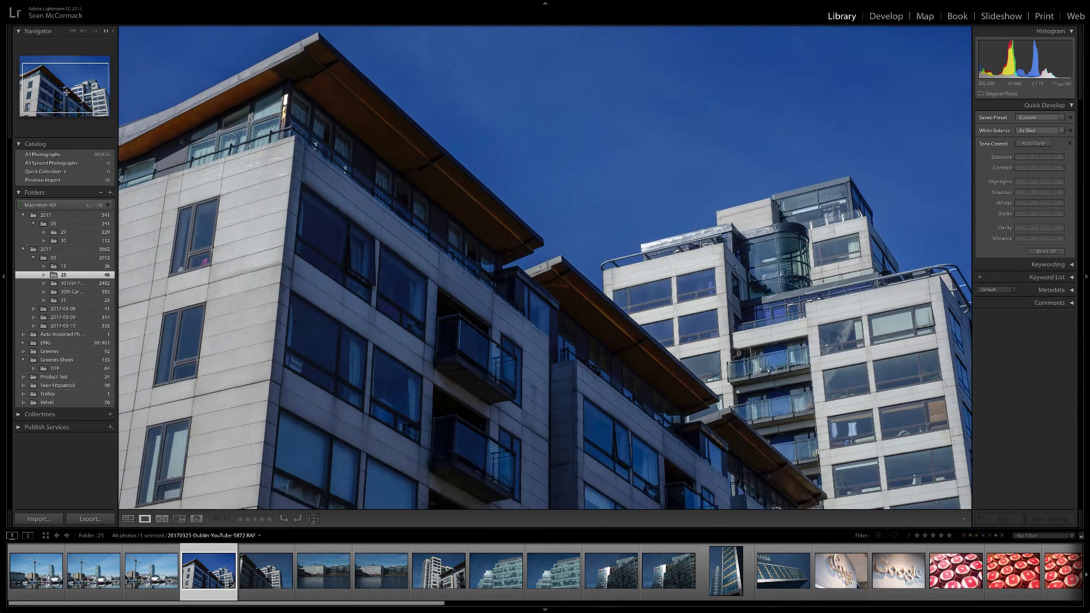
left_click_drag(64, 92, 75, 88)
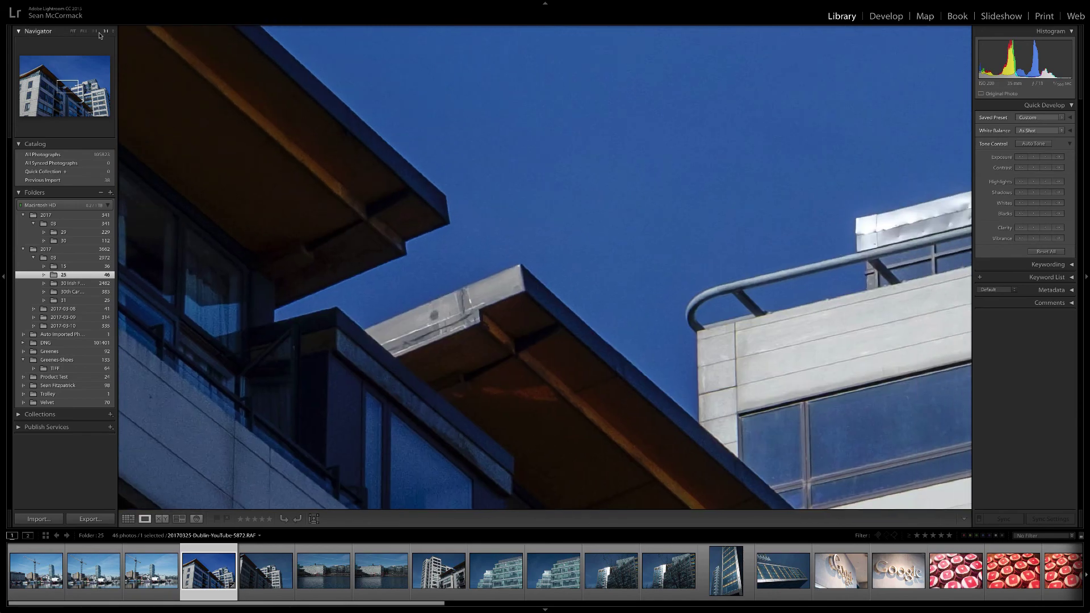
left_click(95, 32)
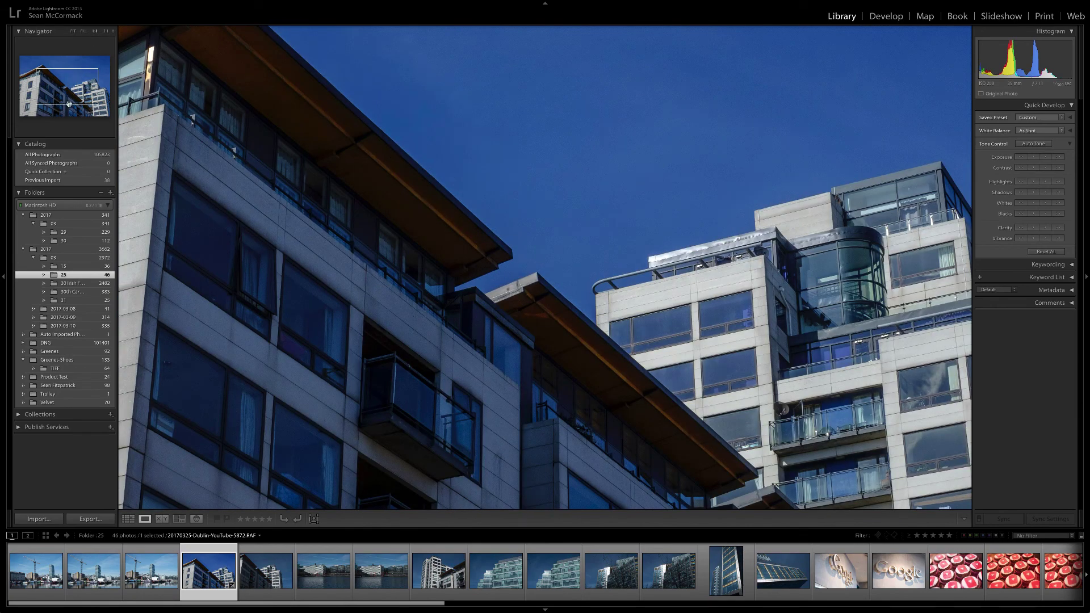
mouse_move(65, 90)
left_mouse_down()
mouse_move(90, 101)
mouse_move(45, 83)
left_mouse_up()
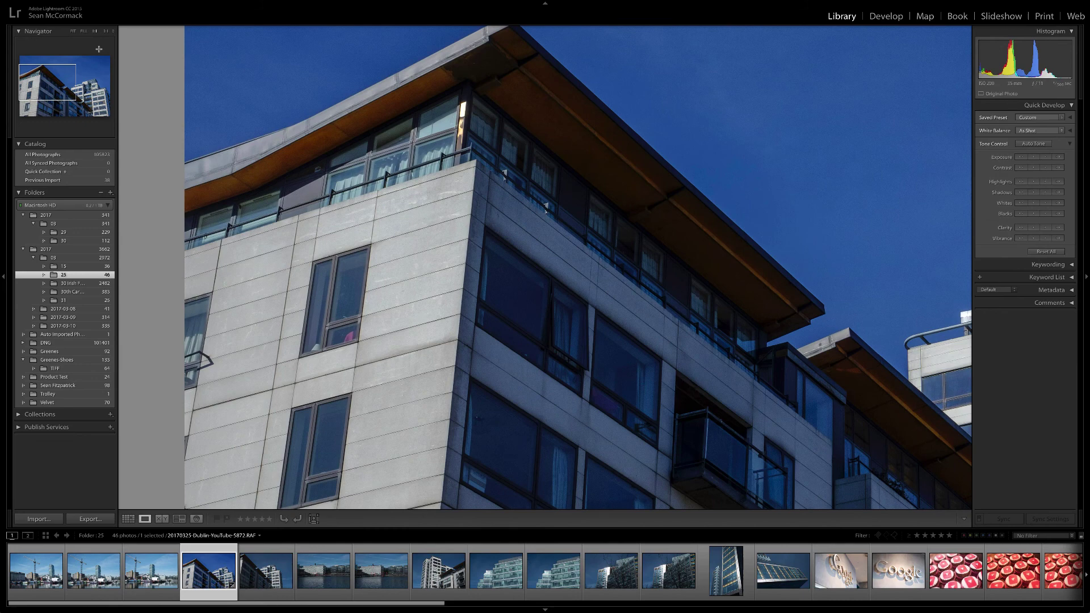
Set the Navigator zoom ratio to 1:16, then to 11:1 to see window-frame pixels.
left_click(113, 33)
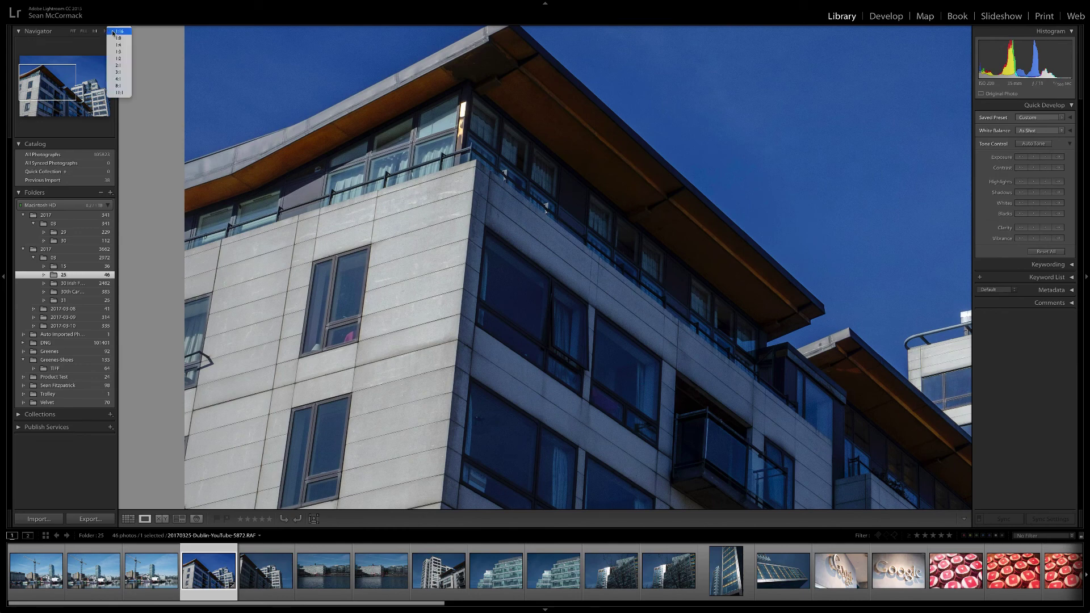
left_click(123, 31)
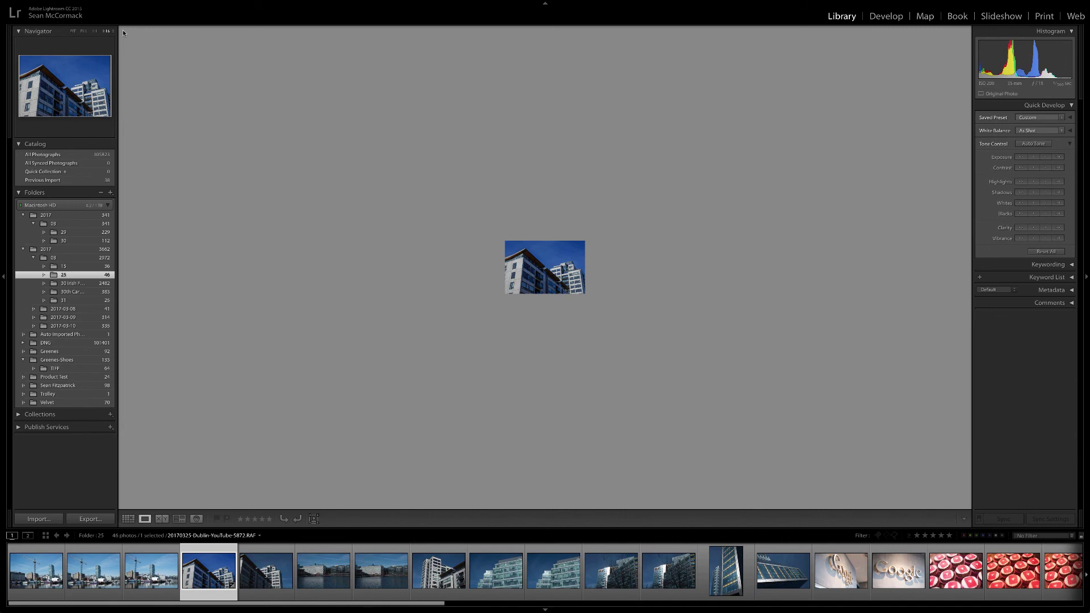
left_click(113, 33)
left_click(122, 93)
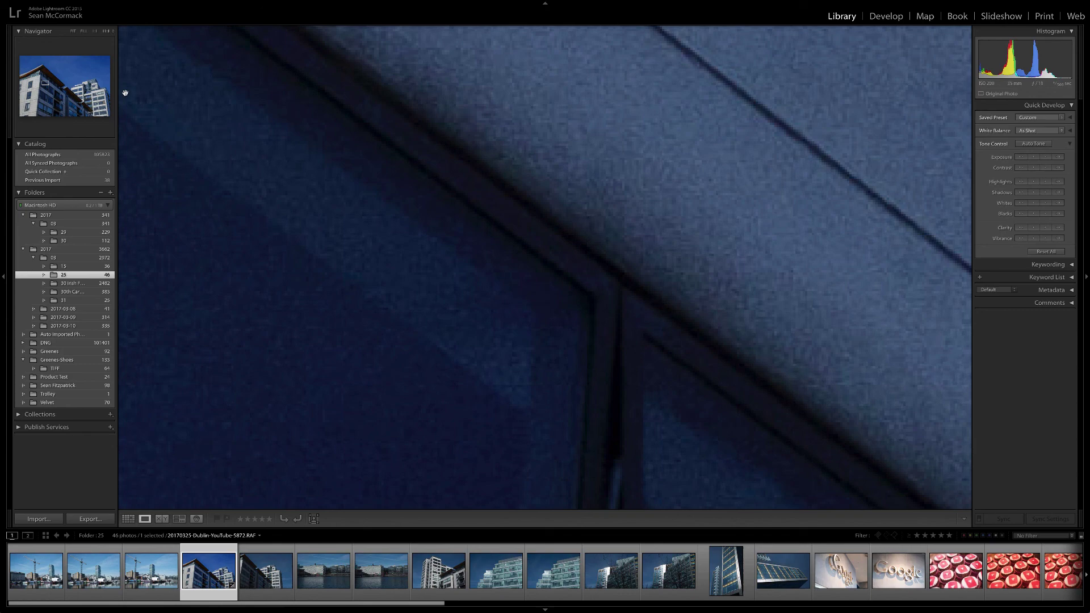
Switch to Grid view, then reopen the photo in Loupe by choosing a Navigator zoom ratio, twice.
key("g")
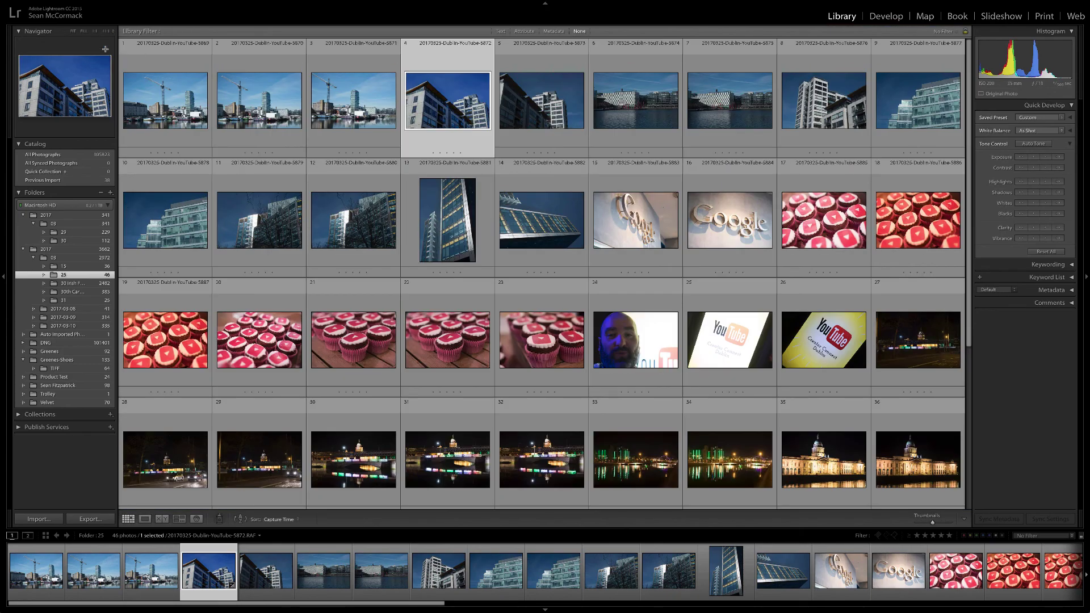
left_click(109, 32)
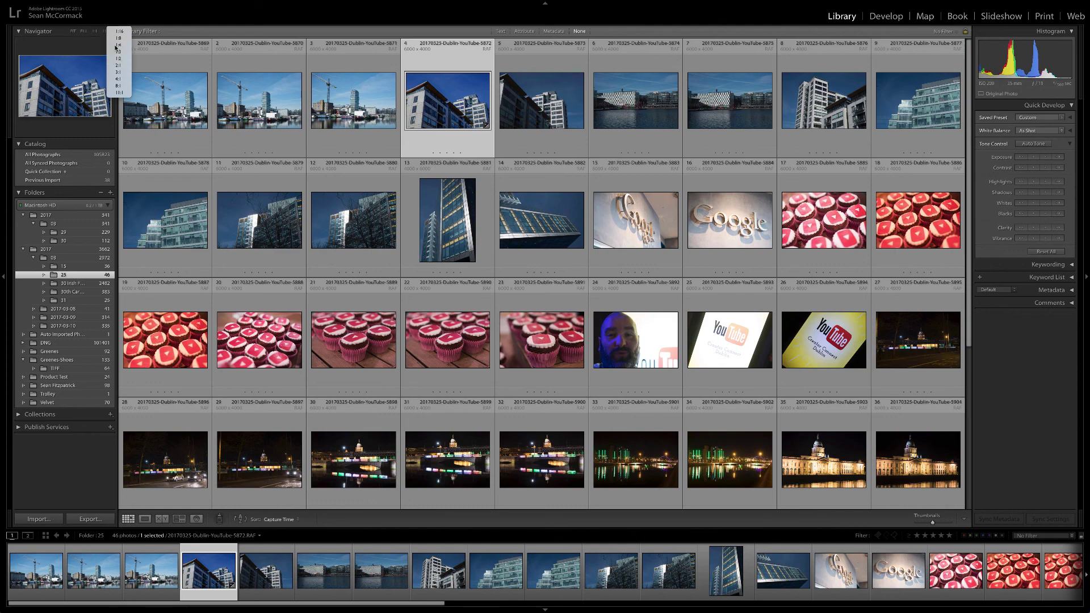
left_click(116, 45)
key("g")
left_click(115, 31)
left_click(115, 45)
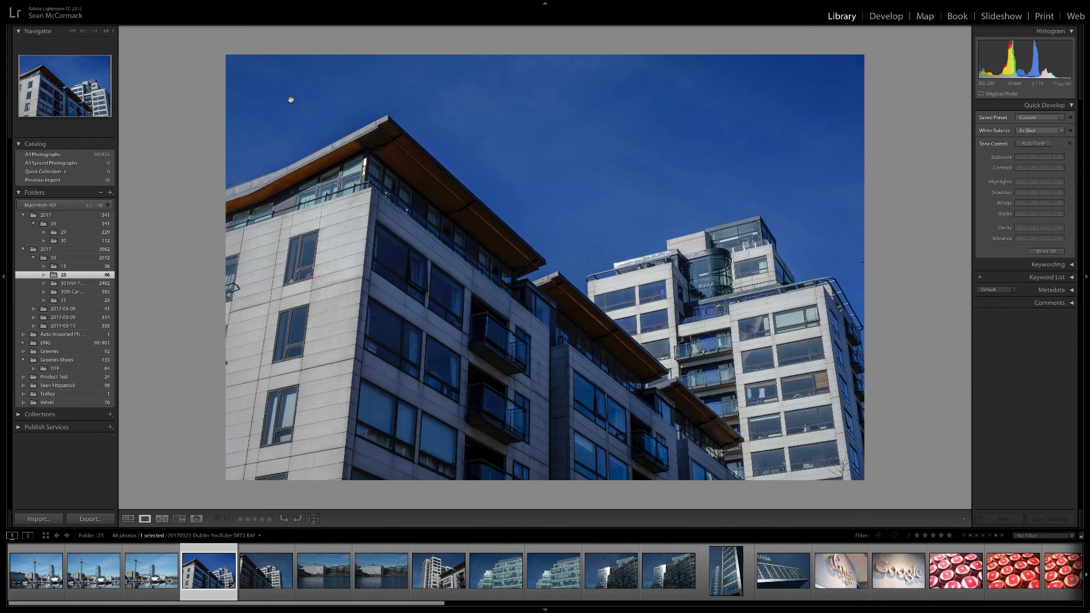
Cycle the photo between Fit and zoomed-in views in the Navigator, then toggle zoom twice with Z.
left_click(72, 32)
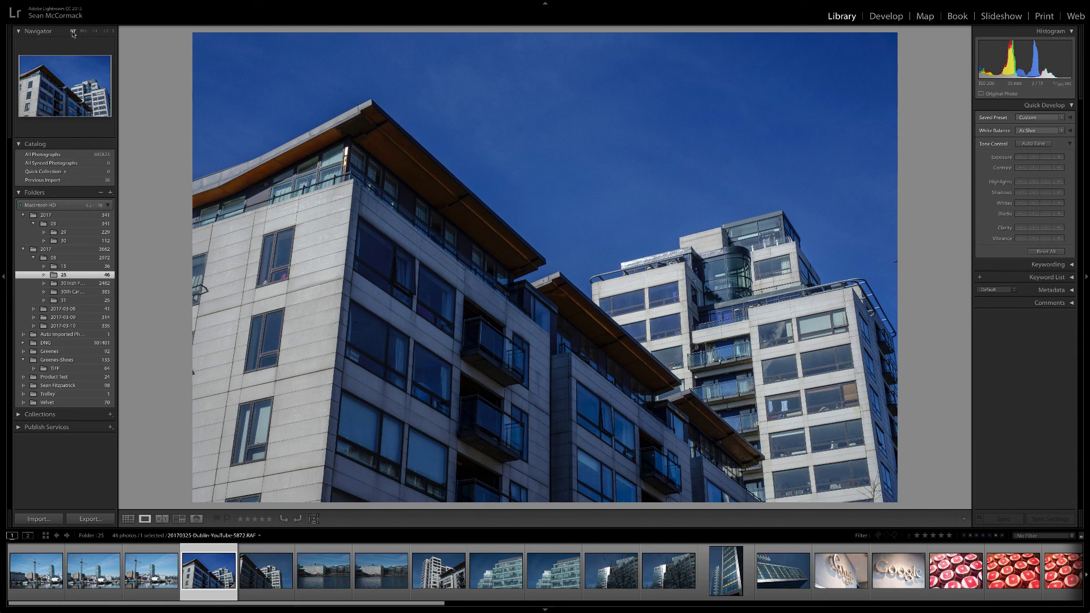
left_click(73, 32)
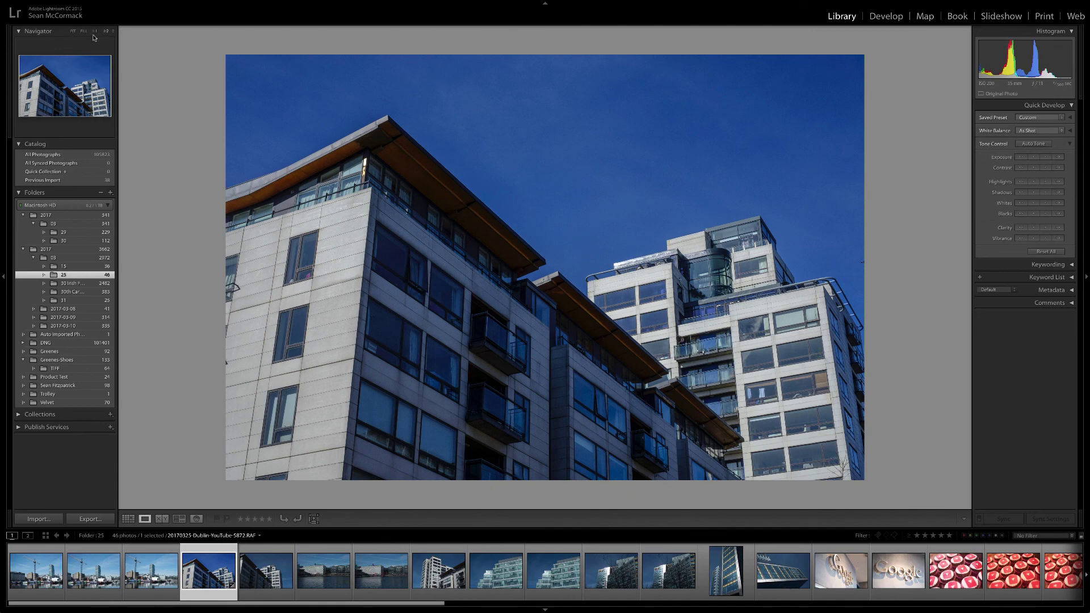
left_click(94, 31)
left_click(72, 32)
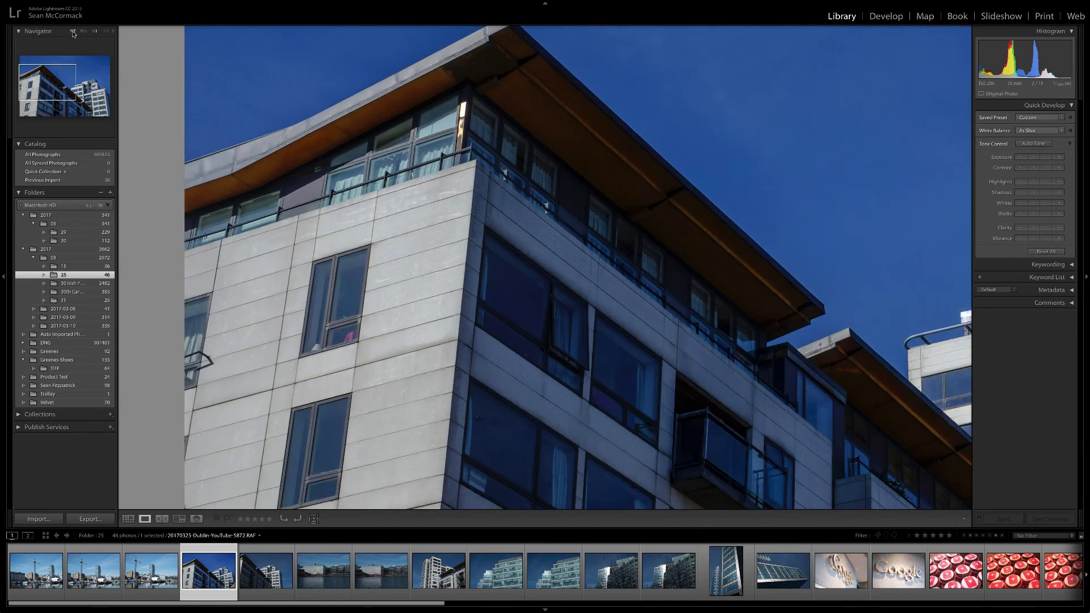
key("z")
key("z")
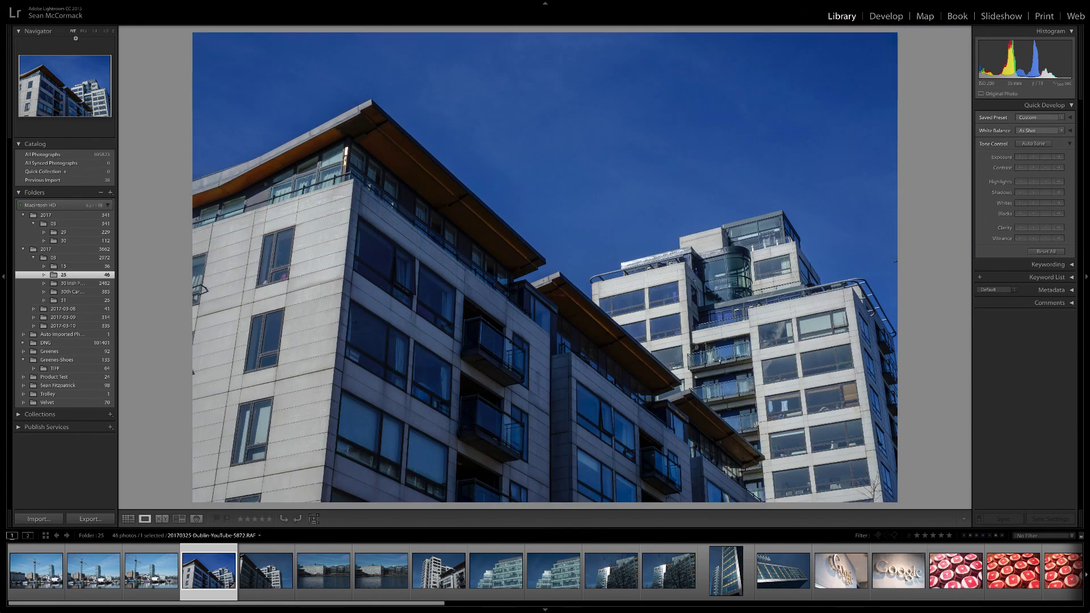
key("z")
key("z")
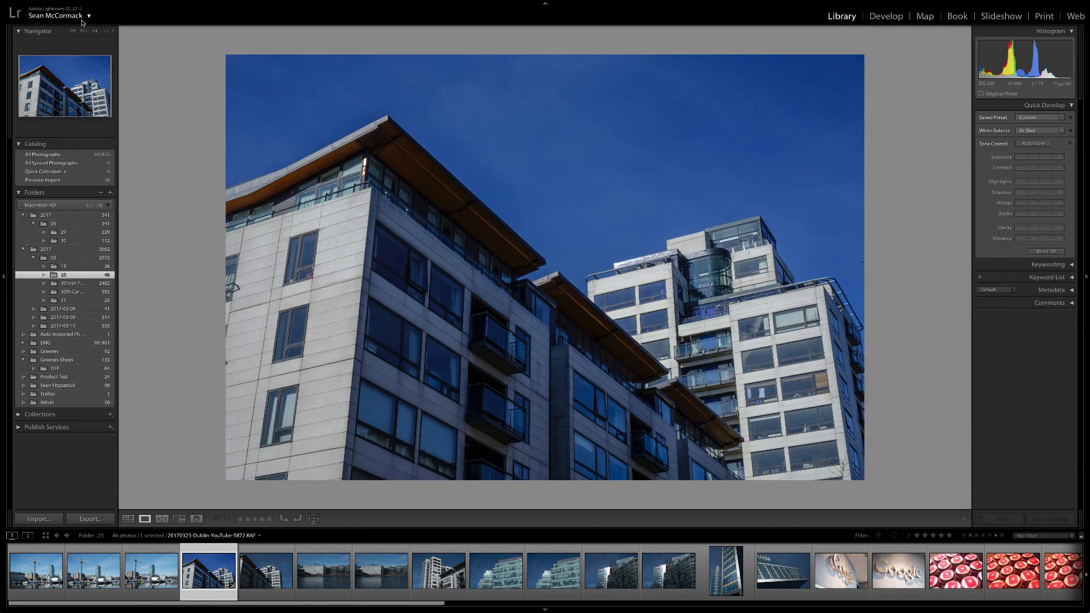
key("z")
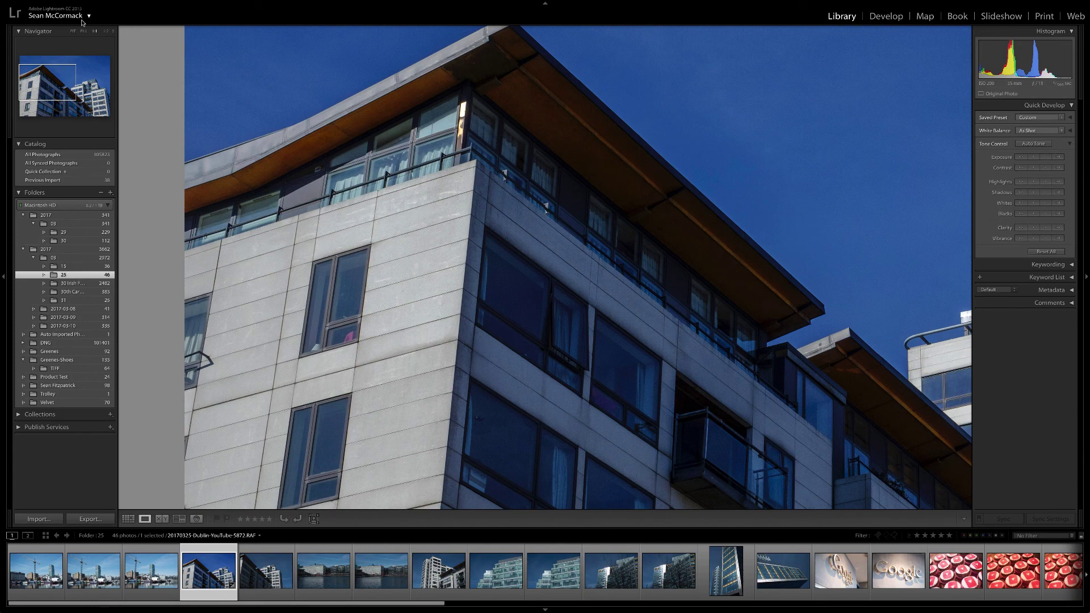
key("super+minus")
key("super+equal")
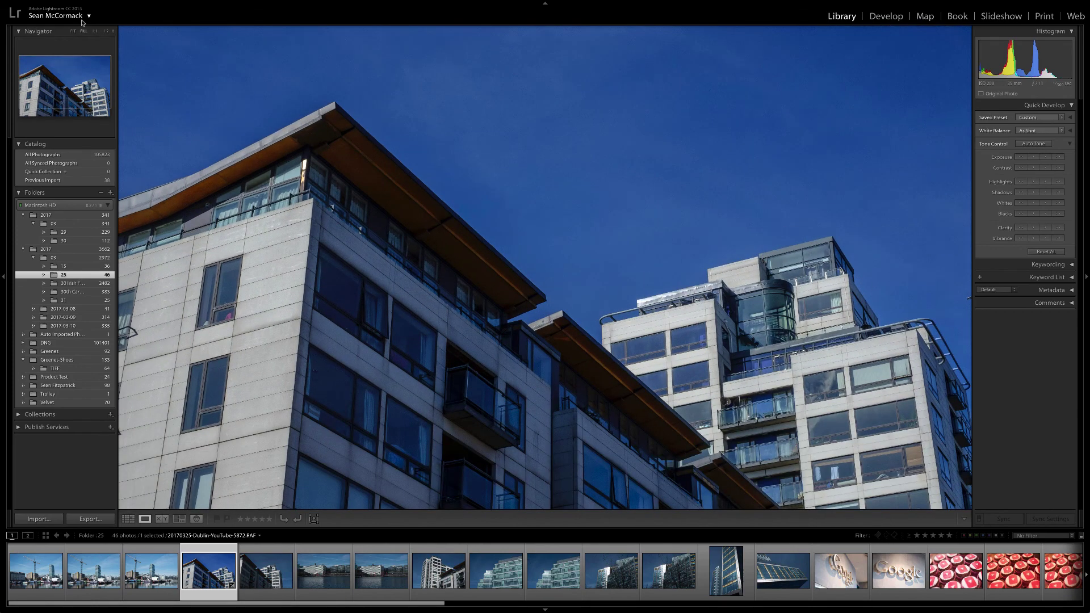
key("super+minus")
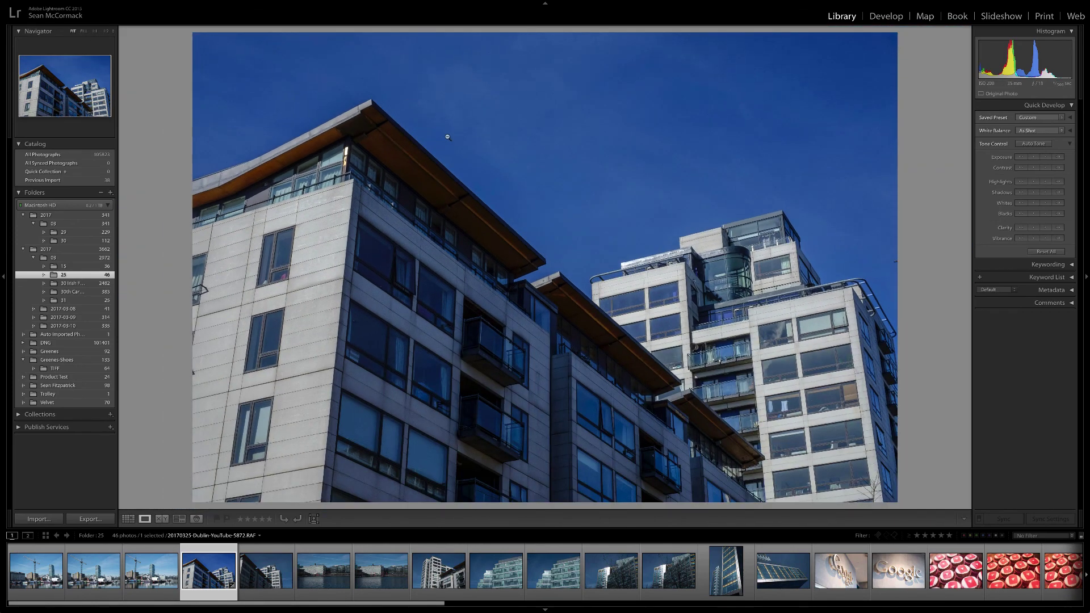
key("super+minus")
key("super+equal")
key("super+minus")
key("super+equal")
key("super+equal")
key("super+minus")
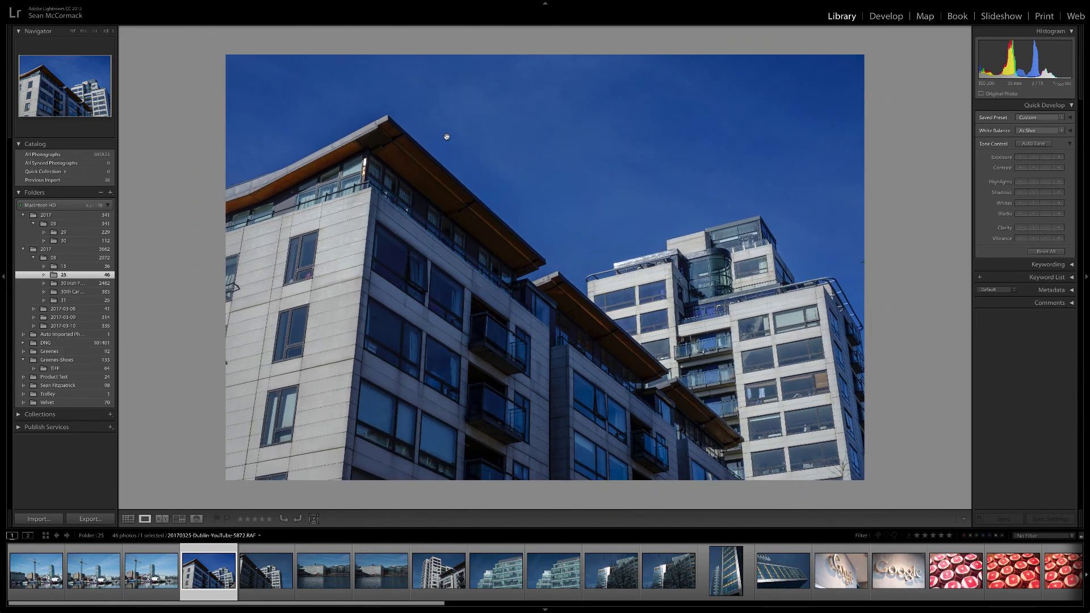
key("super+equal")
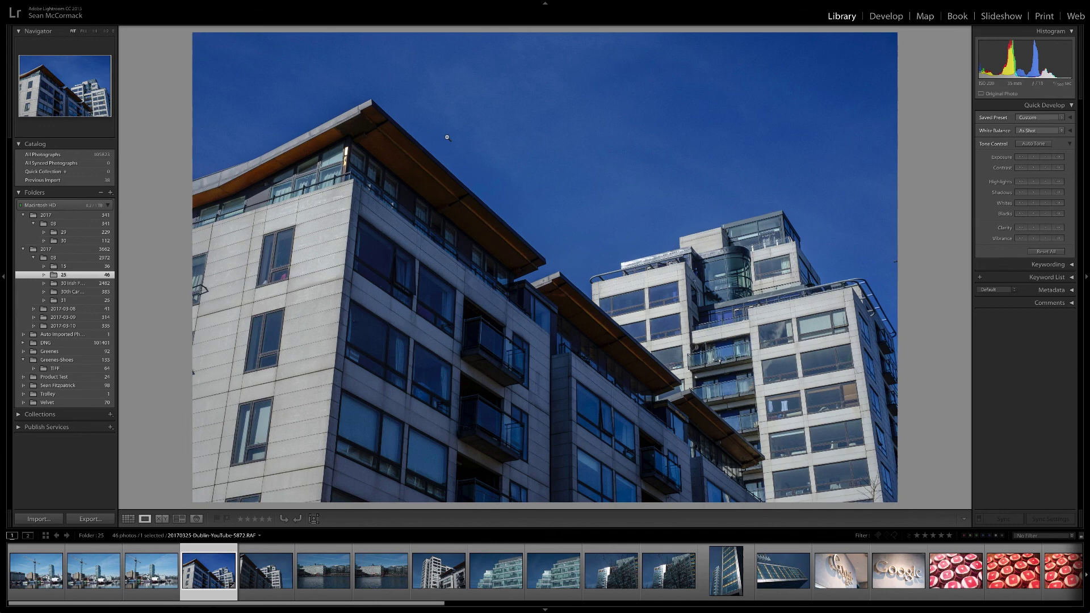
Zoom the building photo to a 1:1 view from the Navigator.
left_click(95, 31)
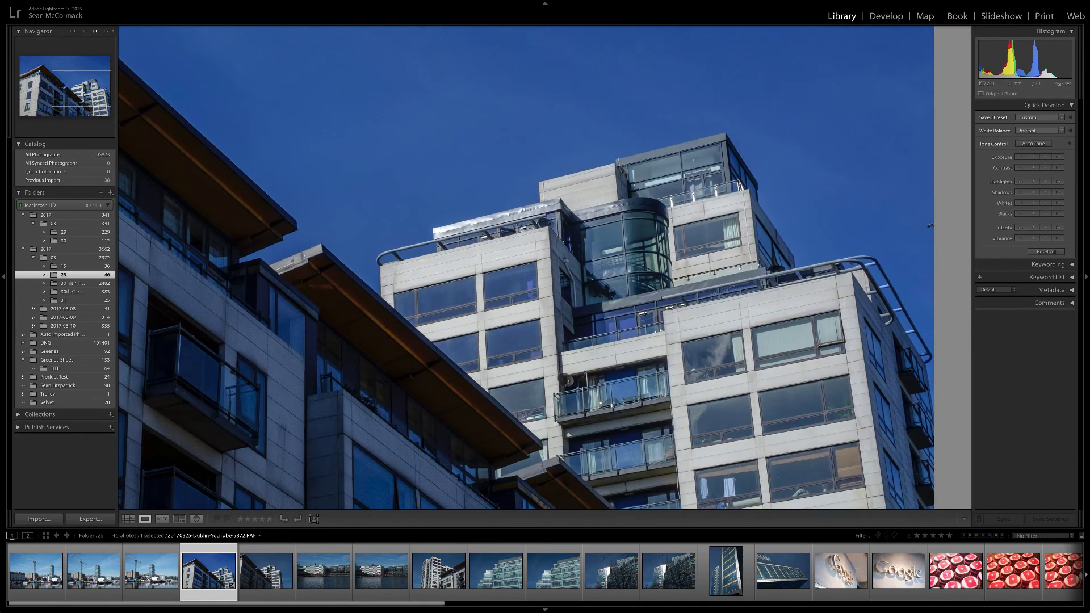